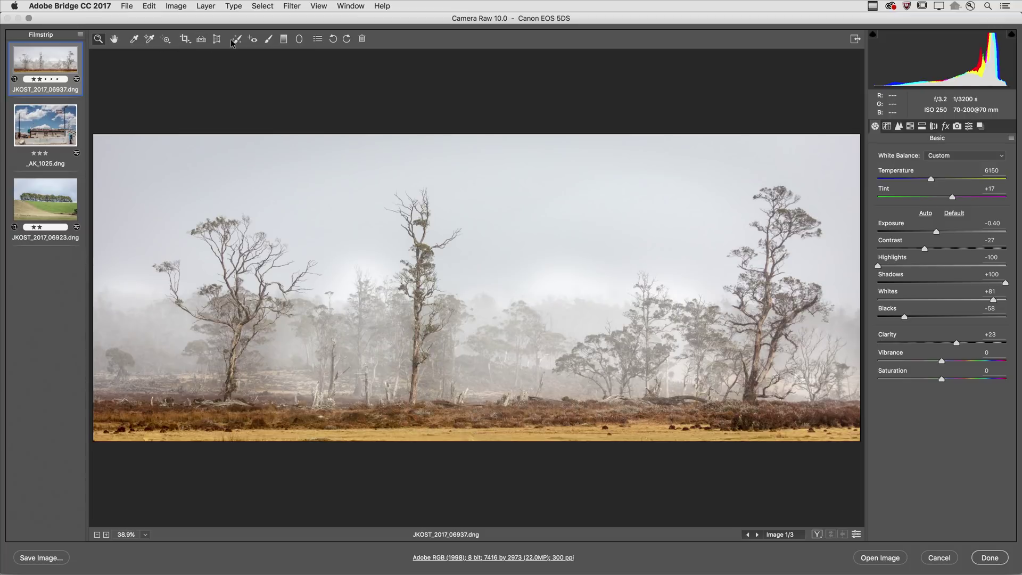
# - Darken the sky with a top-down Graduated Filter set to Exposure -1.00
pyautogui.click(285, 40)
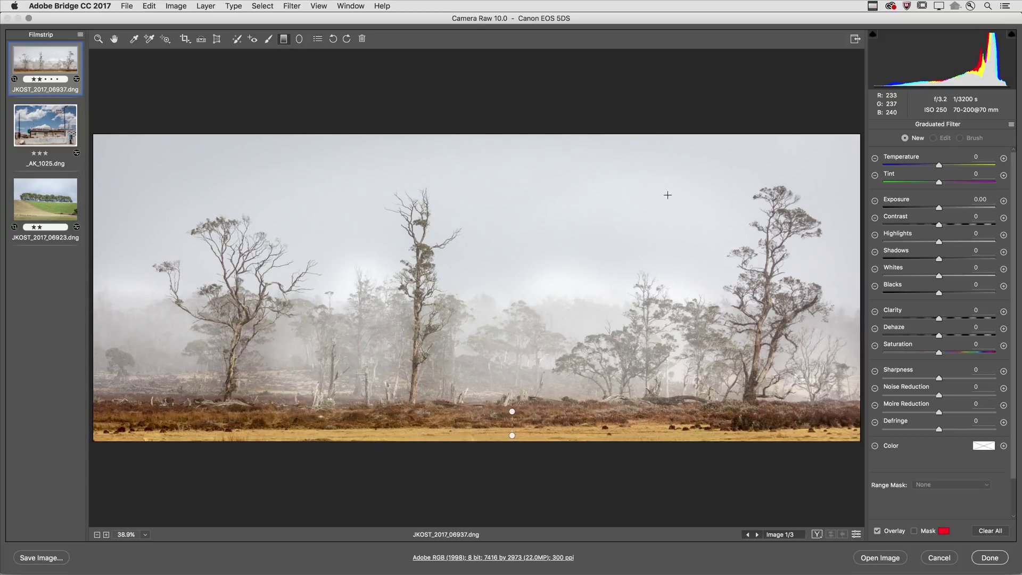
pyautogui.click(875, 202)
pyautogui.click(874, 201)
pyautogui.moveTo(615, 197); pyautogui.dragTo(615, 301)
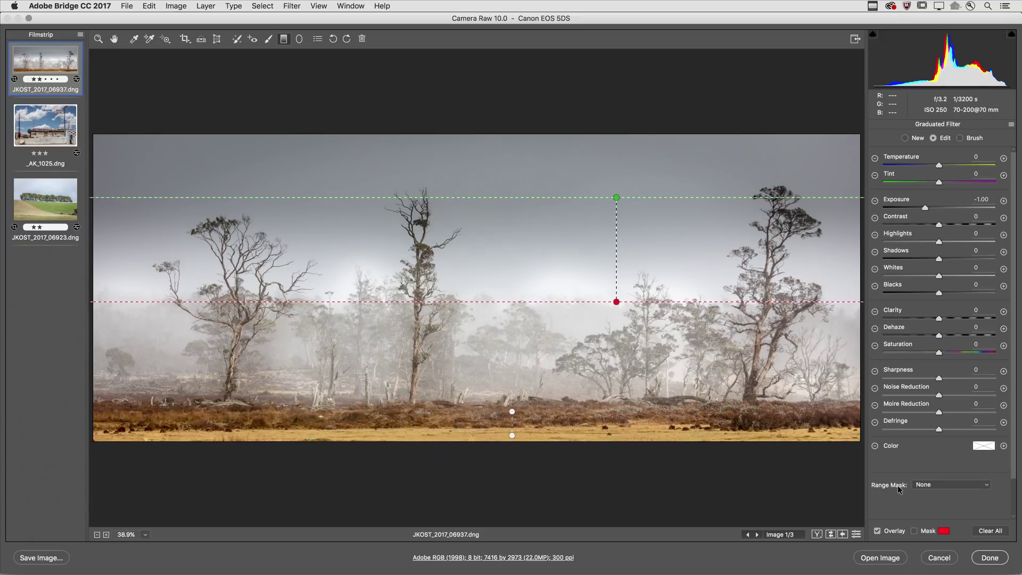
# - Give the graduated filter a Luminance range mask with its range set to 39/100
pyautogui.click(957, 484)
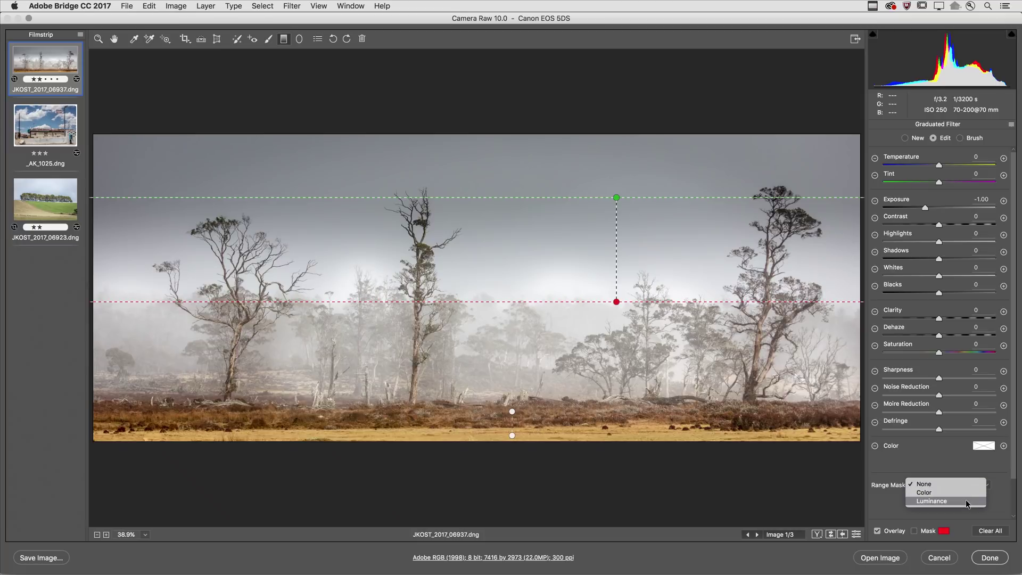
pyautogui.click(967, 502)
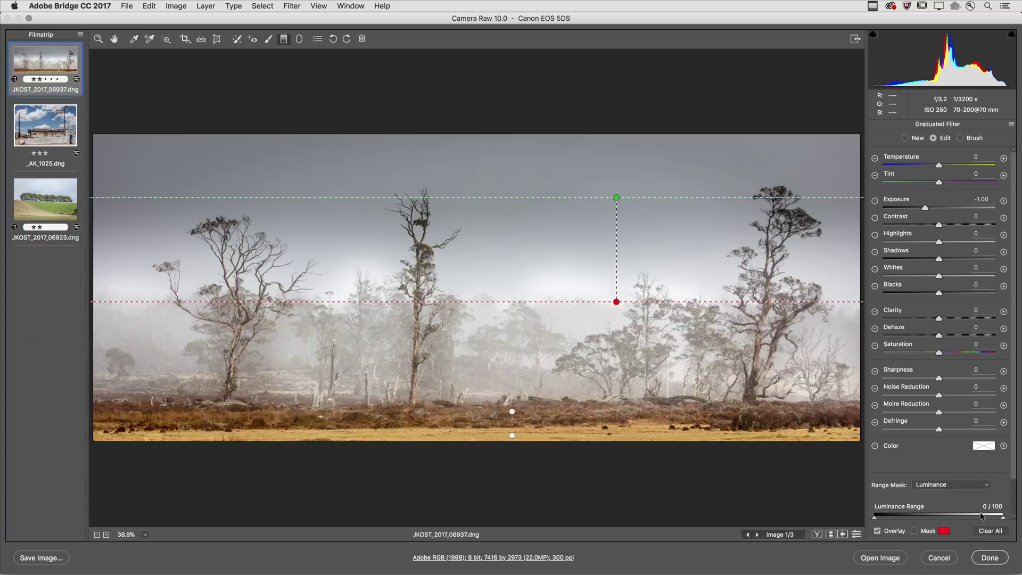
pyautogui.scroll(-3, 981, 495)
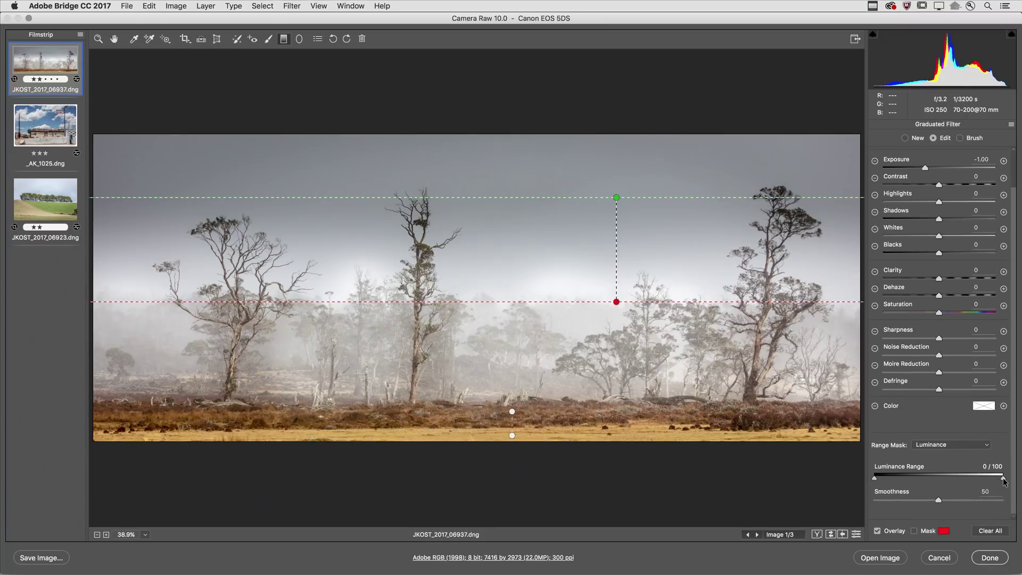
pyautogui.moveTo(1003, 481); pyautogui.dragTo(938, 479)
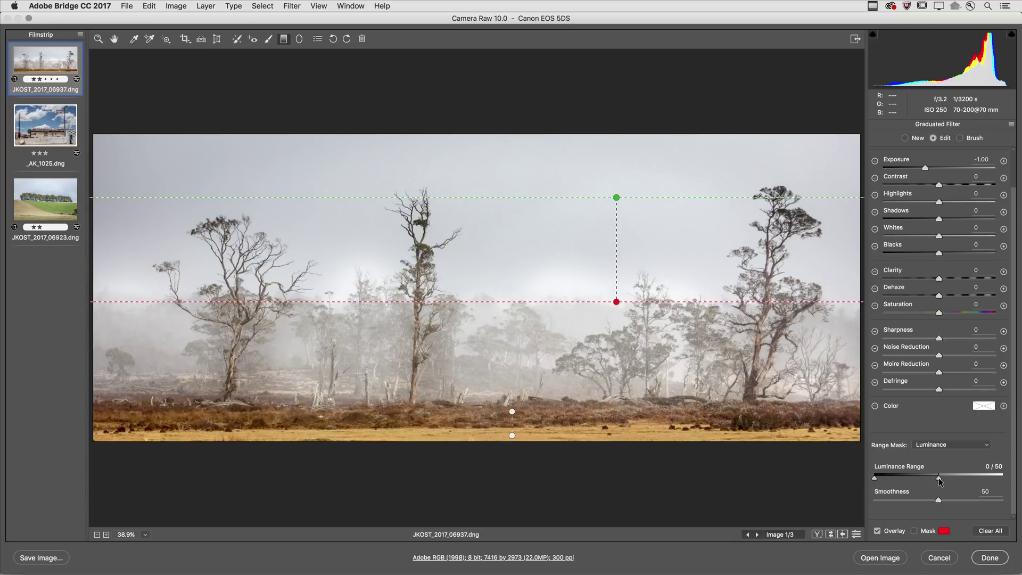
pyautogui.moveTo(939, 479); pyautogui.dragTo(1002, 478)
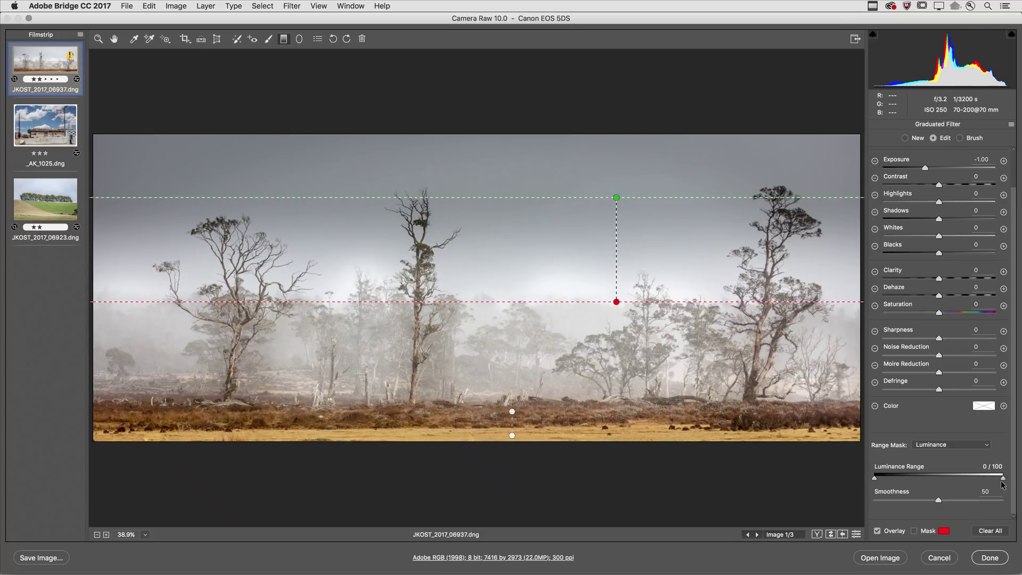
pyautogui.moveTo(874, 478); pyautogui.dragTo(924, 479)
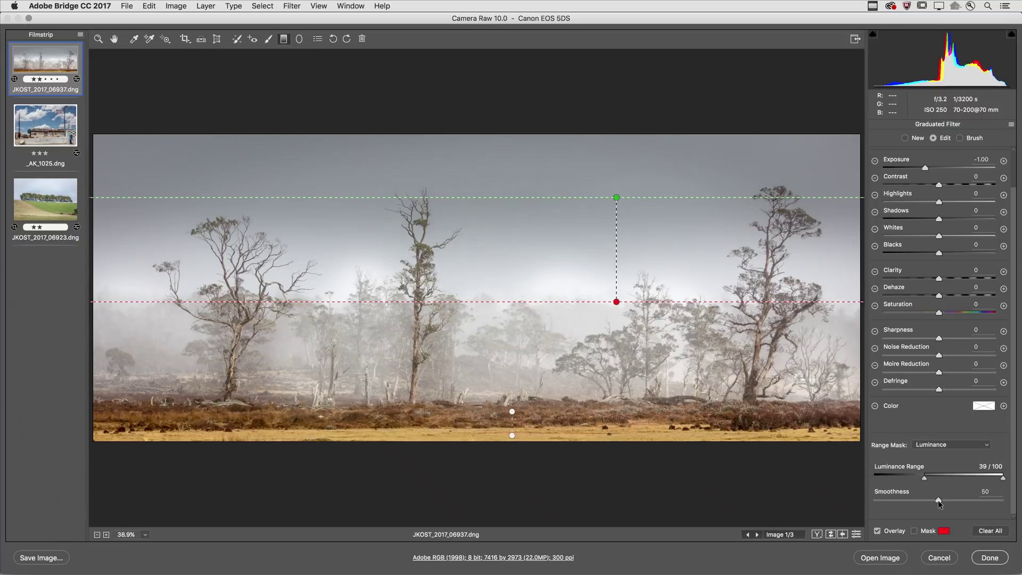
# - Set the luminance mask Smoothness to about 66, previewing the black-and-white mask with Alt
pyautogui.moveTo(932, 501); pyautogui.dragTo(874, 503)
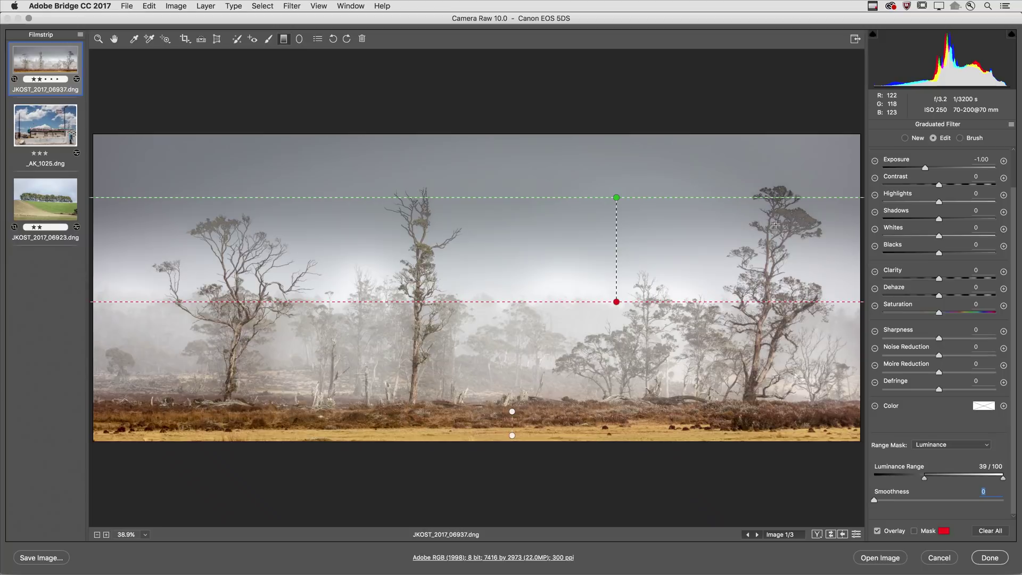
pyautogui.moveTo(876, 500); pyautogui.dragTo(957, 500)
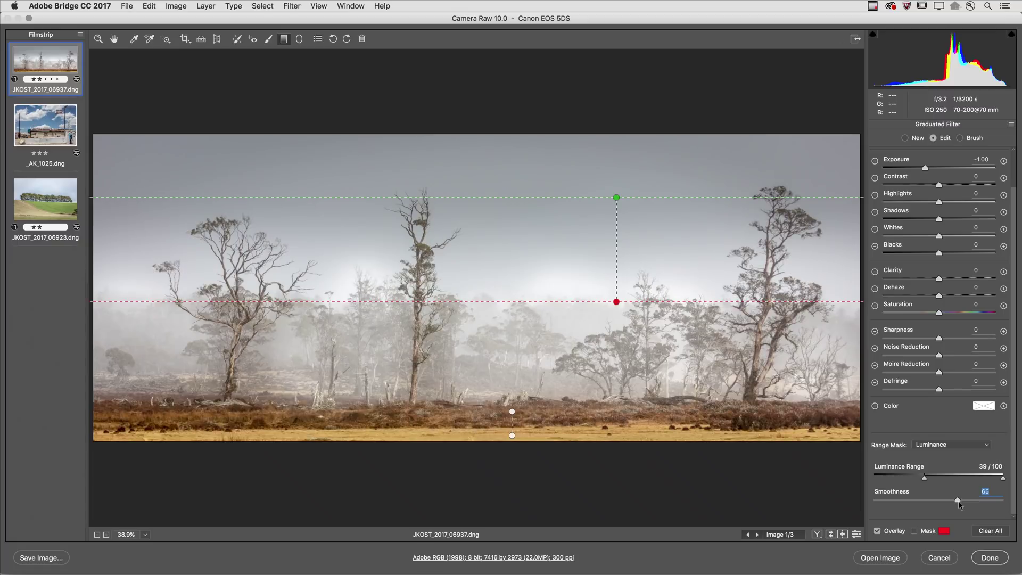
pyautogui.press('alt')
pyautogui.moveTo(957, 500)
pyautogui.mouseDown()
pyautogui.moveTo(933, 502)
pyautogui.moveTo(956, 501)
pyautogui.mouseUp()
# - Open _AK_1025.dng and set up an Adjustment Brush with Saturation -100
pyautogui.click(37, 129)
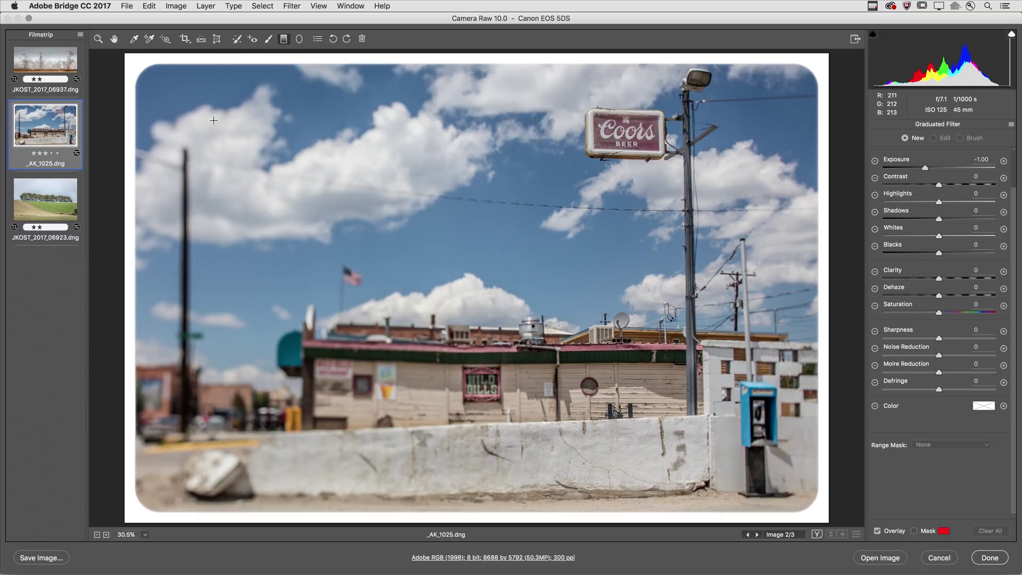
pyautogui.click(266, 41)
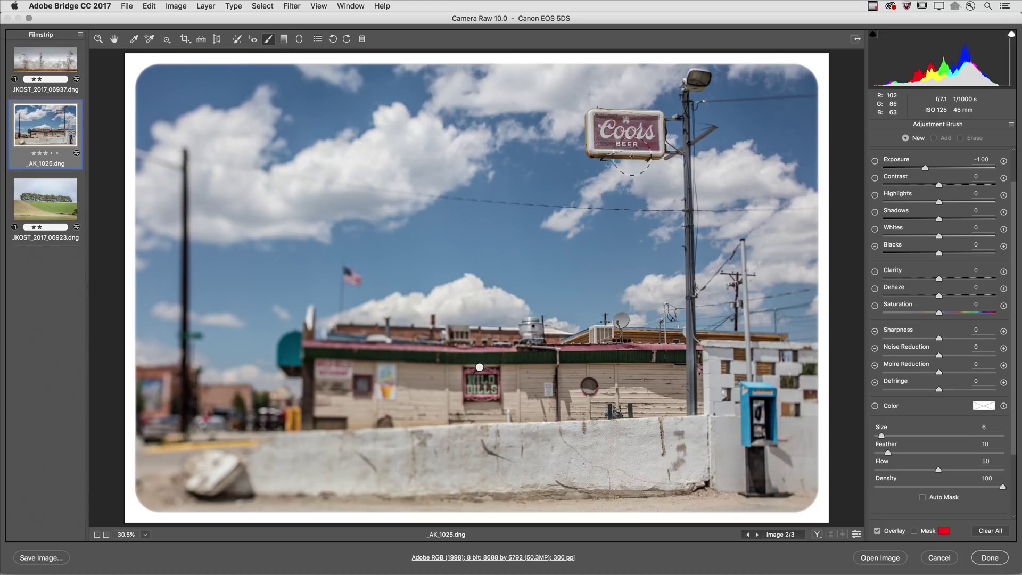
pyautogui.click(875, 306)
pyautogui.click(875, 305)
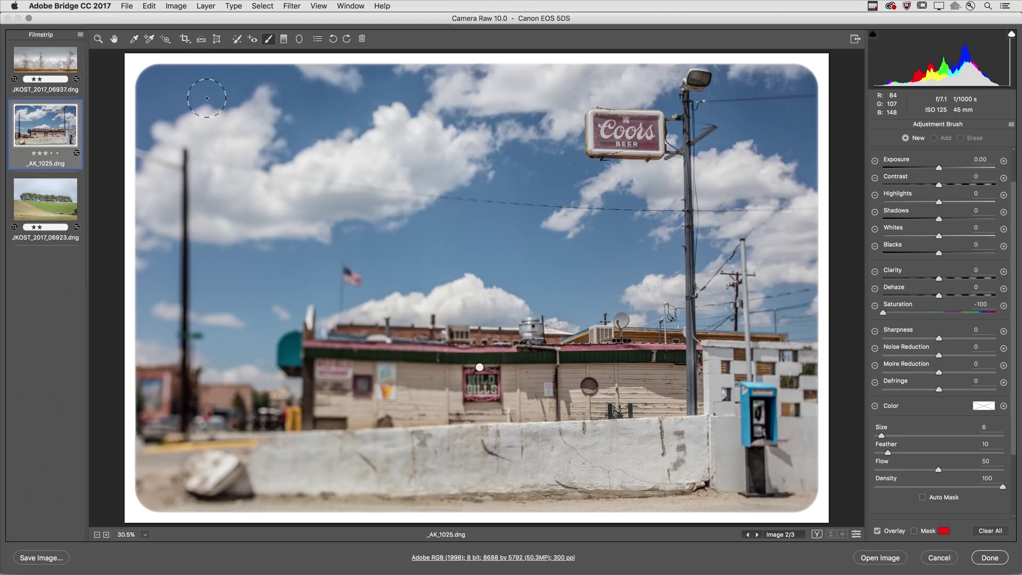
# - Enlarge the brush to size 14 and paint the desaturation across the sky
pyautogui.press(']')
pyautogui.press(']')
pyautogui.press(']')
pyautogui.press(']')
pyautogui.press(']')
pyautogui.press(']')
pyautogui.press(']')
pyautogui.press(']')
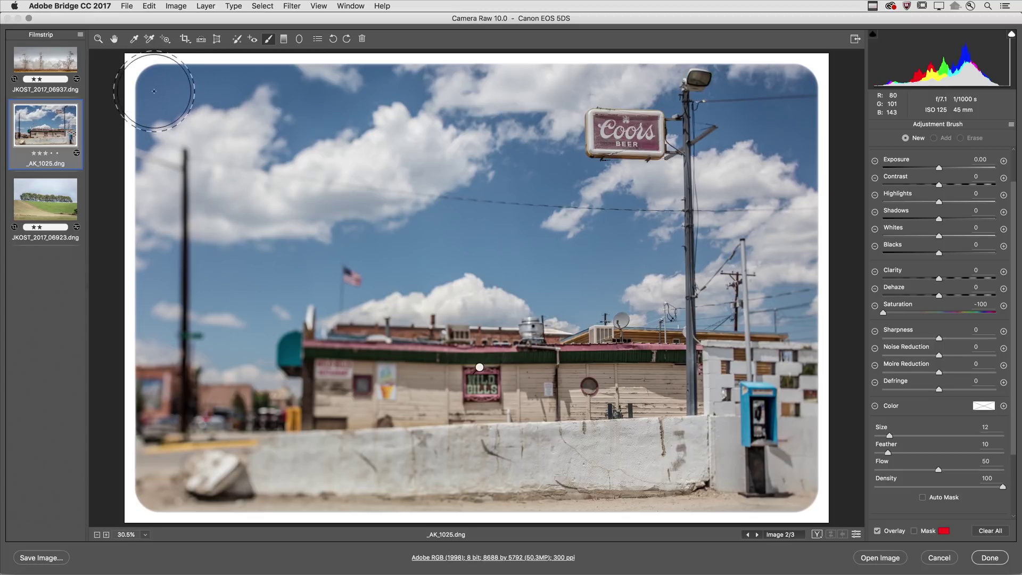
pyautogui.moveTo(160, 97)
pyautogui.mouseDown()
pyautogui.moveTo(695, 96)
pyautogui.moveTo(809, 114)
pyautogui.moveTo(633, 154)
pyautogui.moveTo(160, 148)
pyautogui.moveTo(171, 182)
pyautogui.moveTo(456, 171)
pyautogui.moveTo(771, 191)
pyautogui.moveTo(660, 229)
pyautogui.moveTo(696, 268)
pyautogui.moveTo(787, 293)
pyautogui.moveTo(677, 303)
pyautogui.moveTo(513, 288)
pyautogui.moveTo(383, 282)
pyautogui.moveTo(344, 294)
pyautogui.moveTo(292, 285)
pyautogui.moveTo(621, 229)
pyautogui.moveTo(255, 246)
pyautogui.moveTo(255, 290)
pyautogui.moveTo(245, 296)
pyautogui.moveTo(266, 340)
pyautogui.moveTo(209, 333)
pyautogui.moveTo(155, 303)
pyautogui.moveTo(155, 217)
pyautogui.moveTo(419, 267)
pyautogui.moveTo(554, 269)
pyautogui.moveTo(383, 269)
pyautogui.mouseUp()
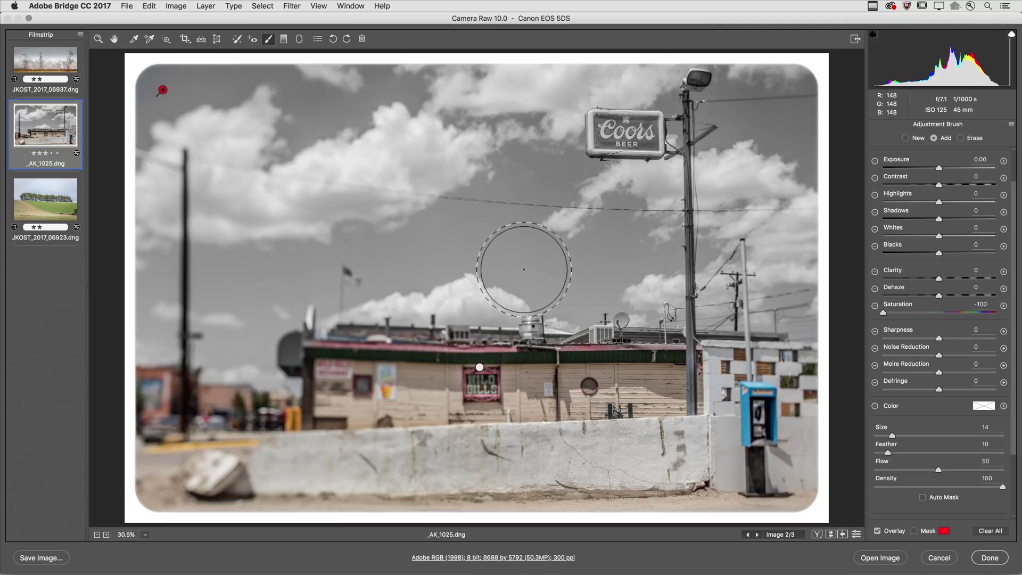
# - Switch the desaturating brush's Range Mask to Color
pyautogui.scroll(-4, 930, 487)
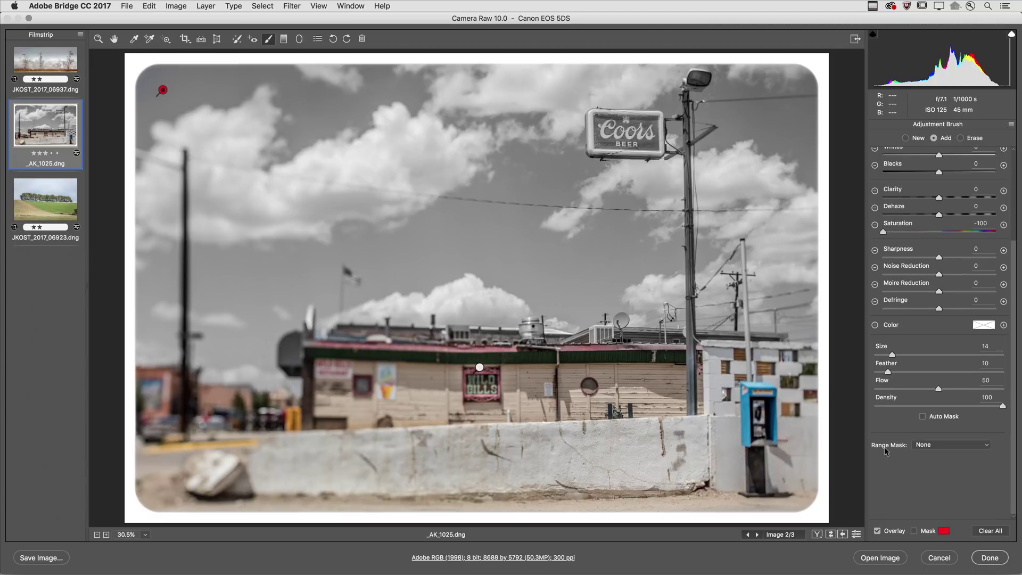
pyautogui.click(977, 443)
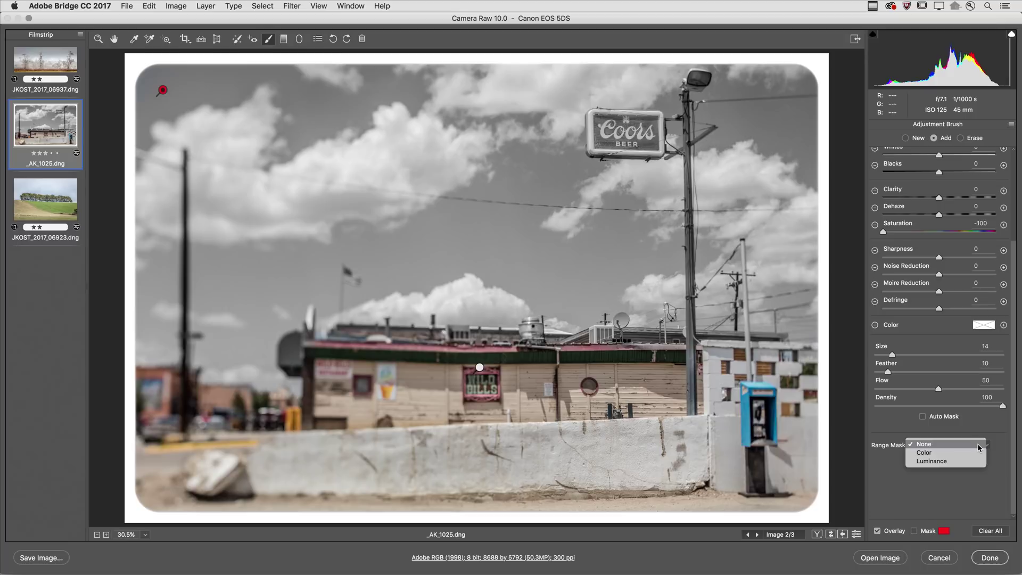
pyautogui.click(978, 453)
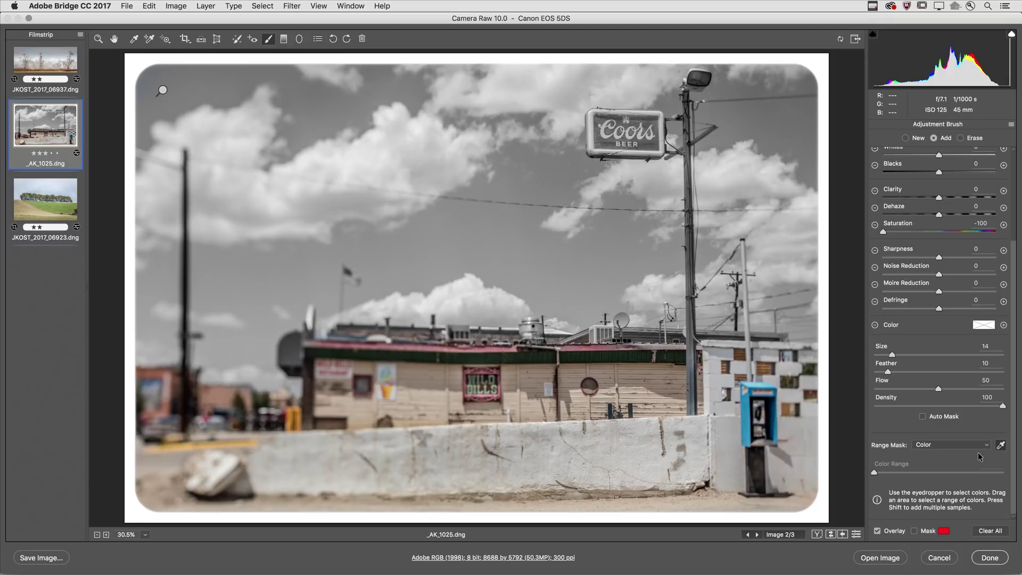
# - Sample the sky's colours for the Color range mask, finishing with a wide dragged sample
pyautogui.click(654, 144)
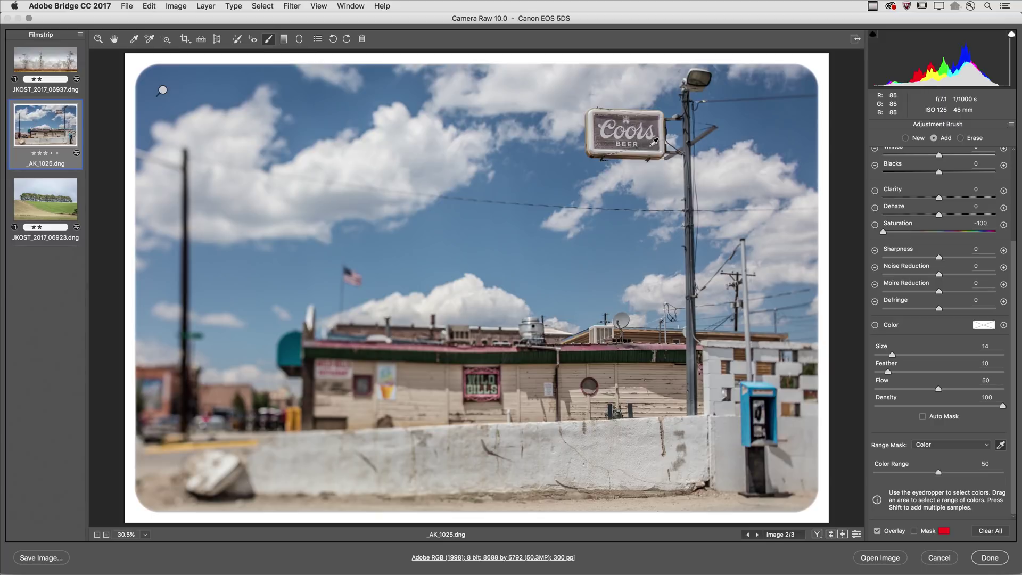
pyautogui.click(316, 92)
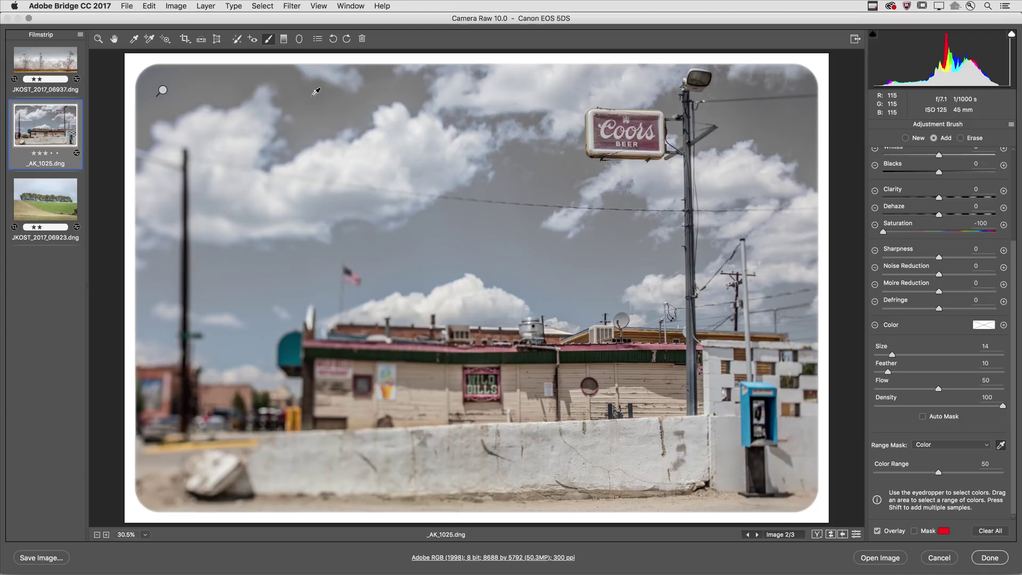
pyautogui.keyDown('shift'); pyautogui.click(278, 113); pyautogui.keyUp('shift')
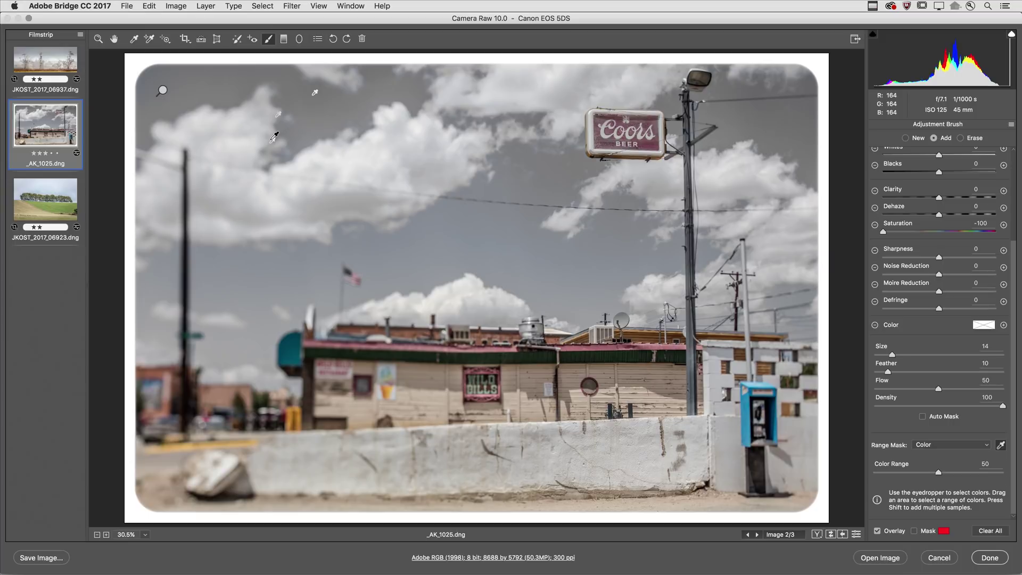
pyautogui.keyDown('shift'); pyautogui.click(272, 141); pyautogui.keyUp('shift')
pyautogui.moveTo(239, 81)
pyautogui.mouseDown()
pyautogui.moveTo(312, 204)
pyautogui.moveTo(334, 193)
pyautogui.mouseUp()
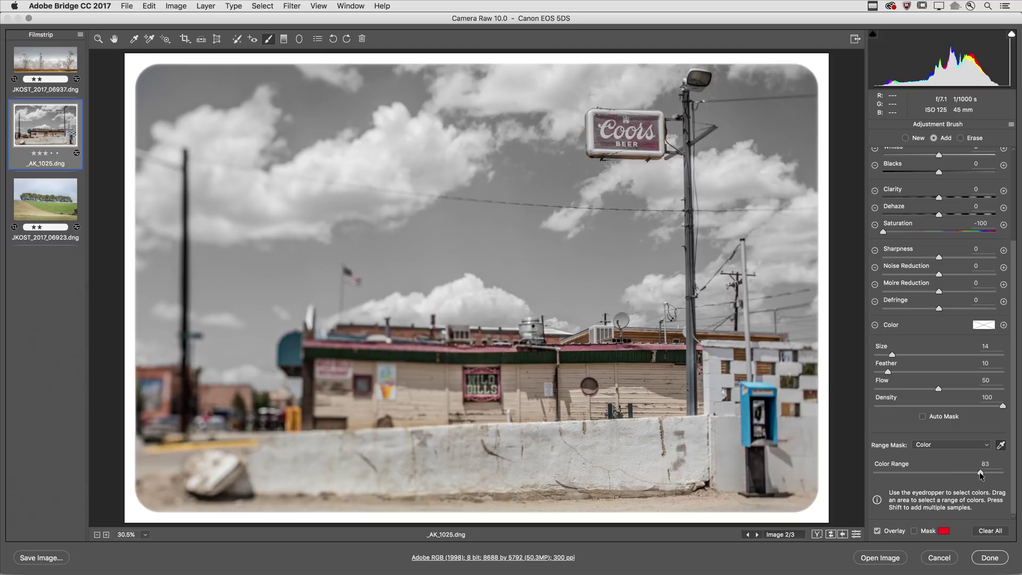
# - Narrow the colour mask's Color Range to 12 while previewing the mask
pyautogui.moveTo(991, 471); pyautogui.dragTo(991, 473)
pyautogui.moveTo(992, 476); pyautogui.dragTo(880, 475)
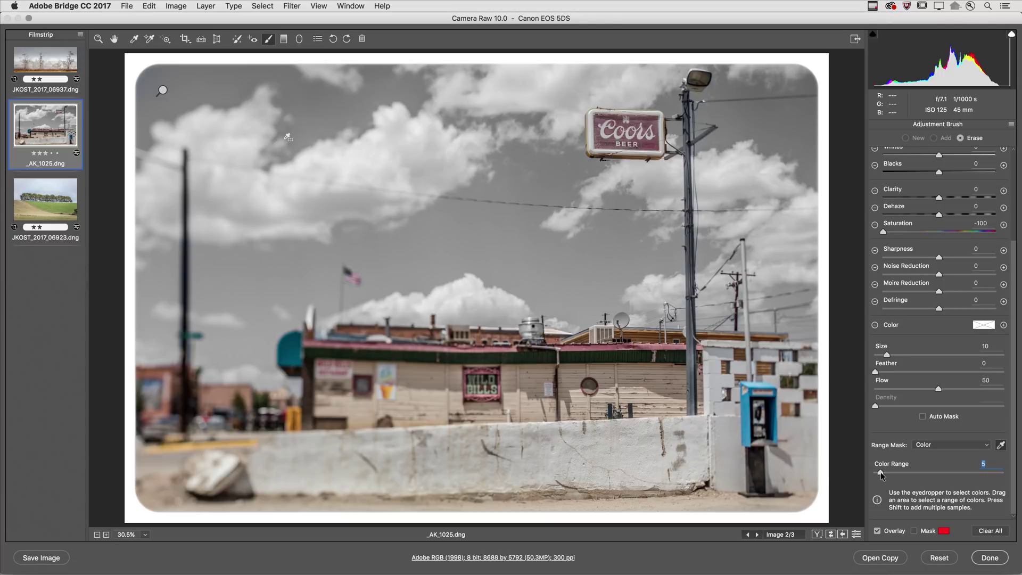
pyautogui.moveTo(880, 472)
pyautogui.mouseDown()
pyautogui.moveTo(974, 474)
pyautogui.moveTo(889, 473)
pyautogui.mouseUp()
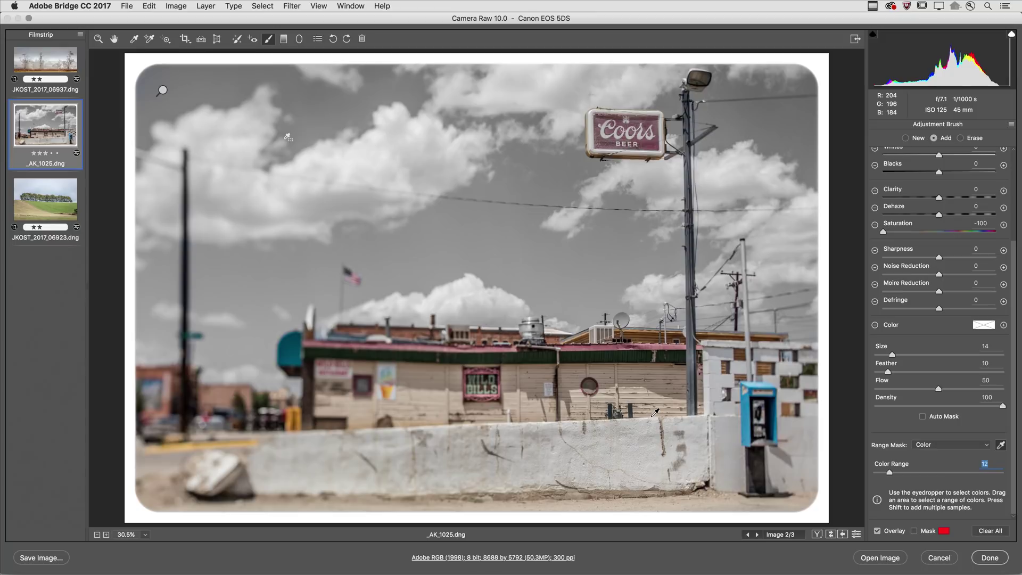
# - Set the sky brush to Saturation -59, Clarity +16, Dehaze +17, then open JKOST_2017_06923.dng
pyautogui.scroll(5, 903, 337)
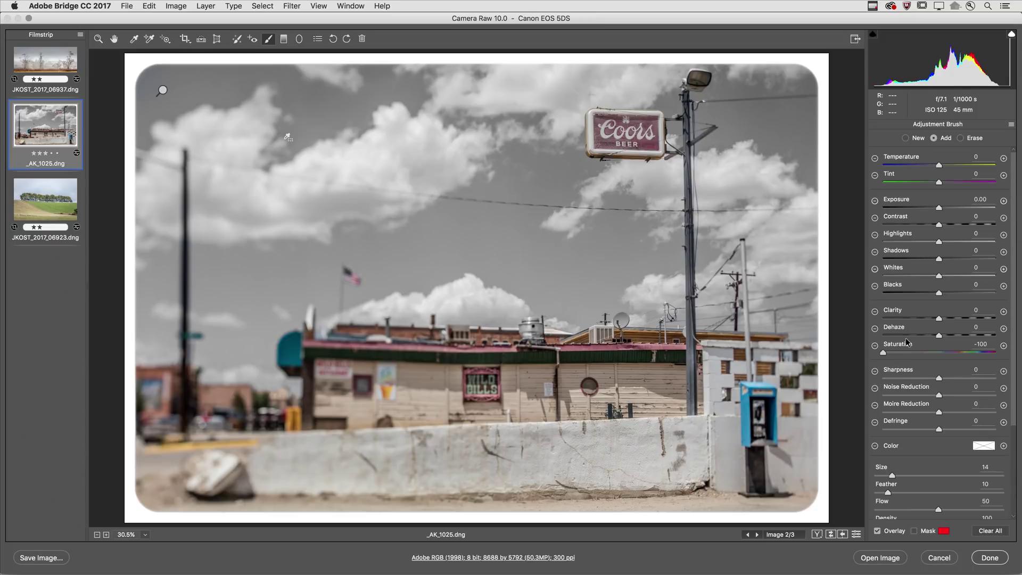
pyautogui.moveTo(883, 353); pyautogui.dragTo(906, 351)
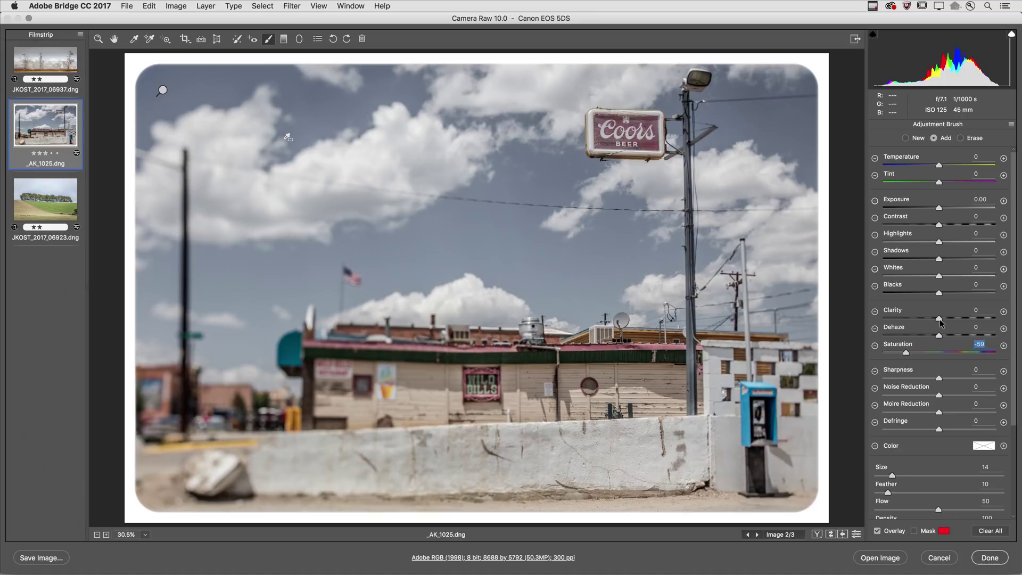
pyautogui.moveTo(939, 319); pyautogui.dragTo(950, 336)
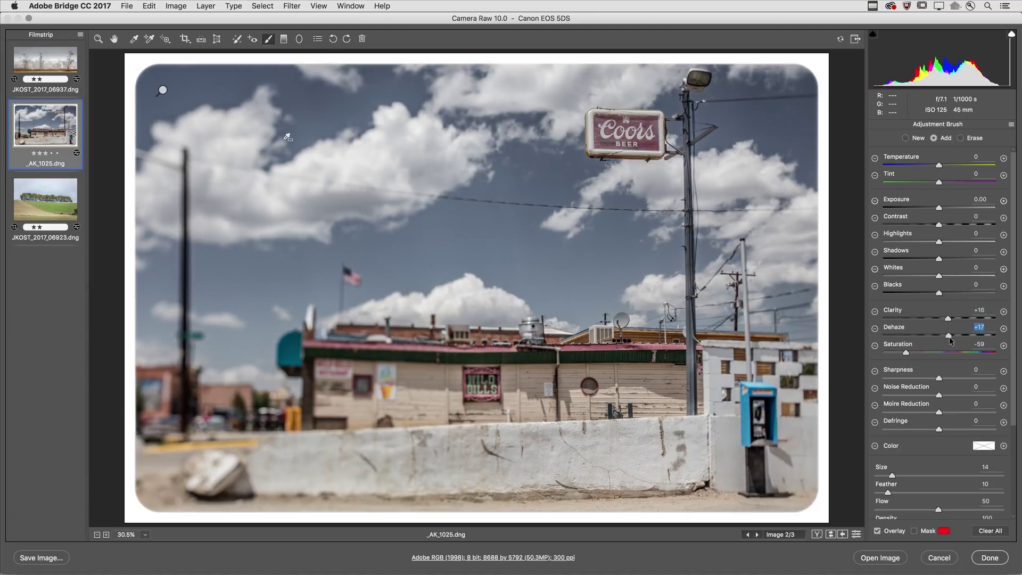
pyautogui.click(63, 209)
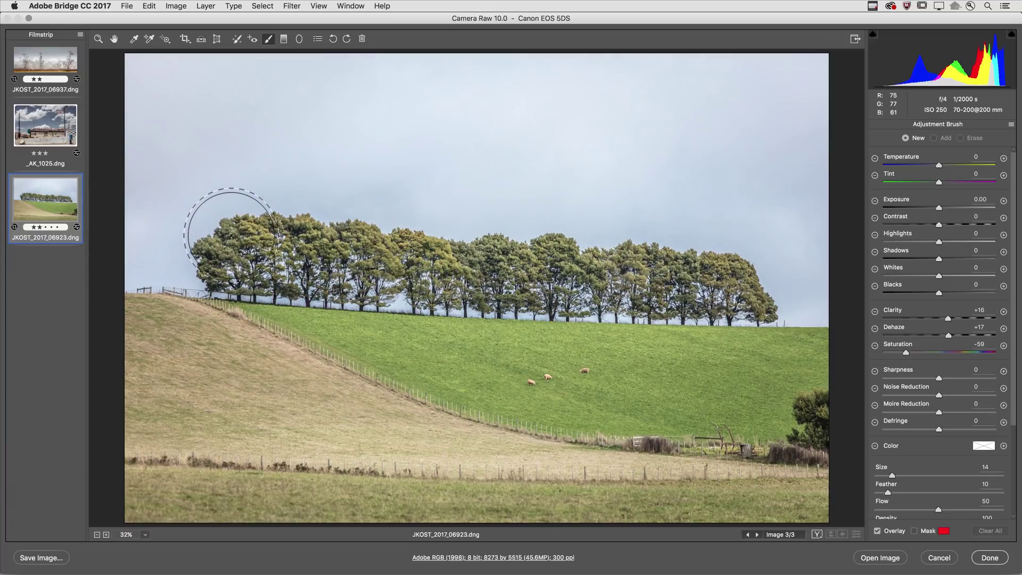
# - Reset the brush adjustments to 0, show the red mask overlay, and shrink the brush to size 7
pyautogui.click(1010, 126)
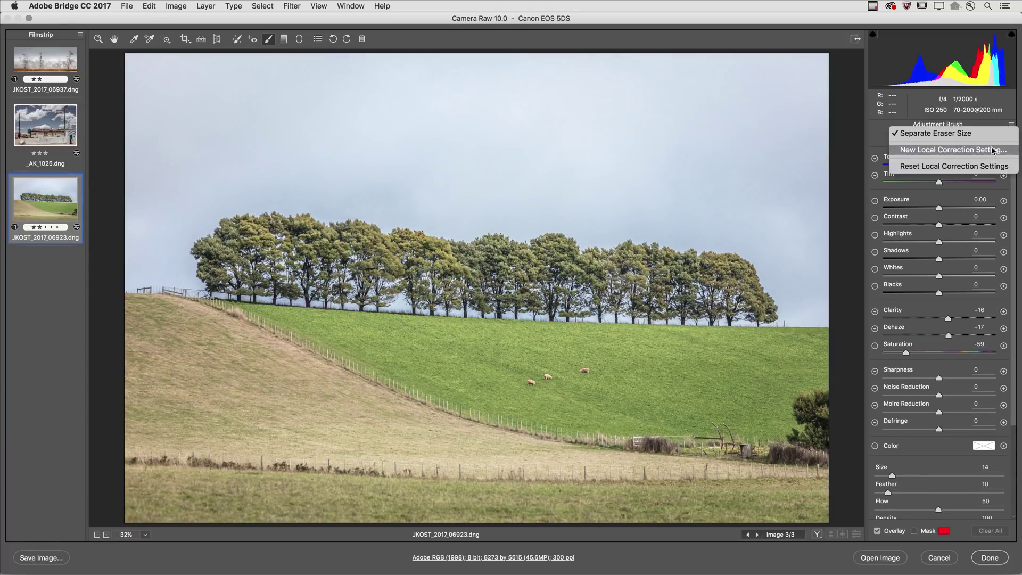
pyautogui.click(985, 167)
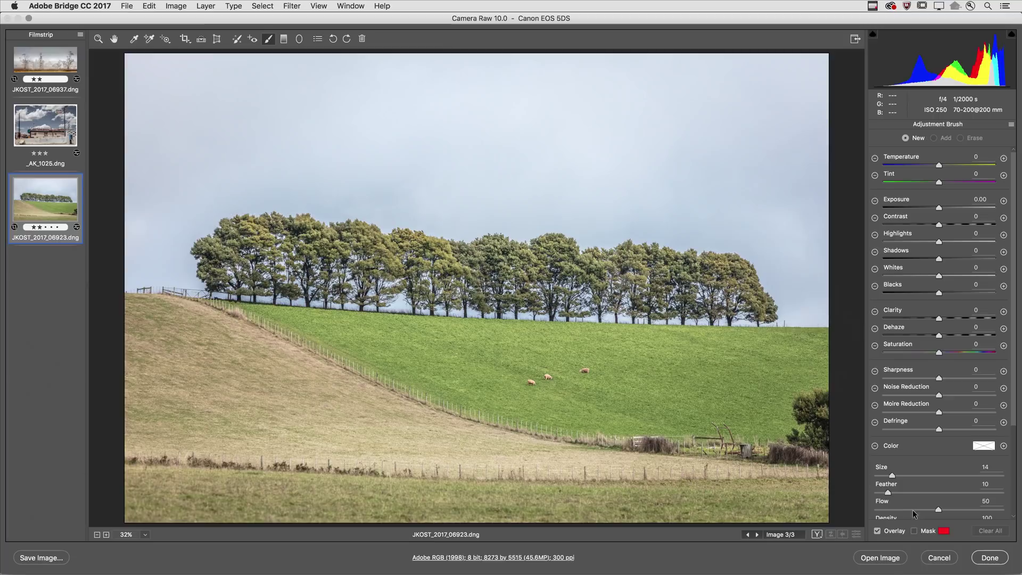
pyautogui.click(914, 531)
pyautogui.click(943, 531)
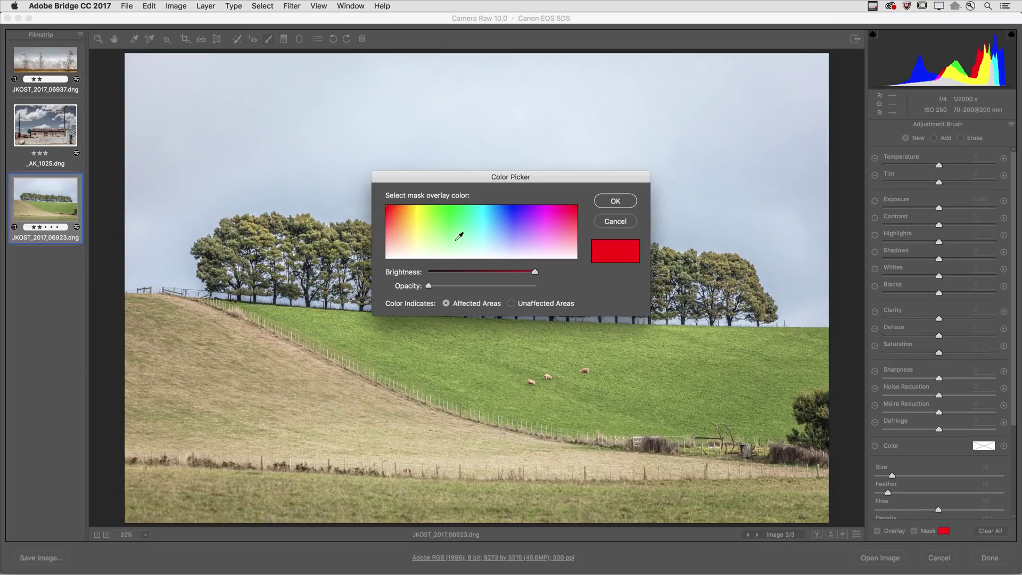
pyautogui.click(614, 202)
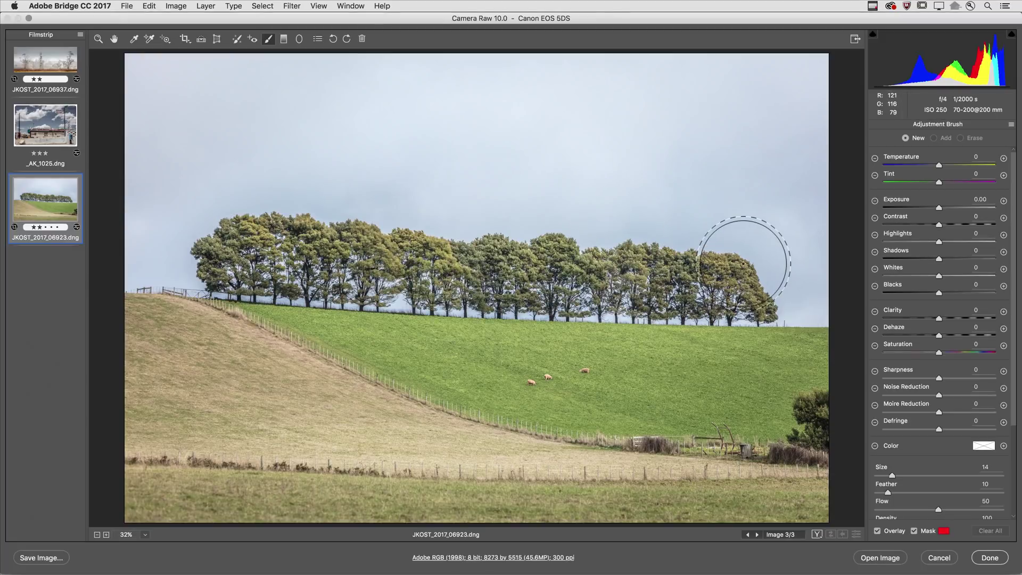
pyautogui.press('[')
pyautogui.press('[')
pyautogui.press('[')
pyautogui.press('[')
pyautogui.press('[')
pyautogui.press('[')
pyautogui.press('[')
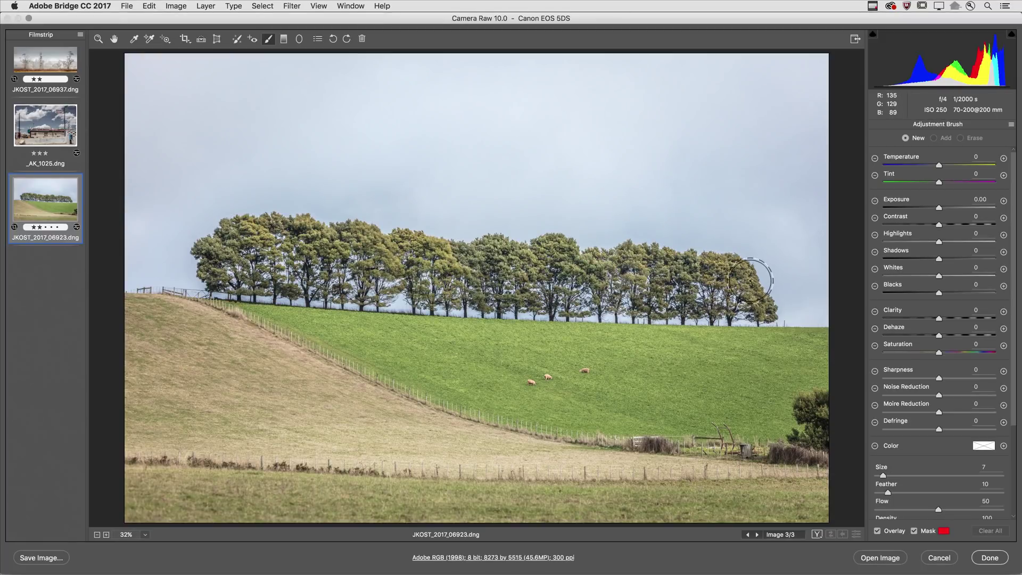
# - Paint the Adjustment Brush mask across the hilltop row of trees
pyautogui.moveTo(749, 277)
pyautogui.mouseDown()
pyautogui.moveTo(705, 258)
pyautogui.moveTo(269, 224)
pyautogui.moveTo(232, 226)
pyautogui.moveTo(205, 252)
pyautogui.moveTo(217, 270)
pyautogui.moveTo(280, 280)
pyautogui.moveTo(630, 280)
pyautogui.moveTo(639, 296)
pyautogui.moveTo(771, 301)
pyautogui.mouseUp()
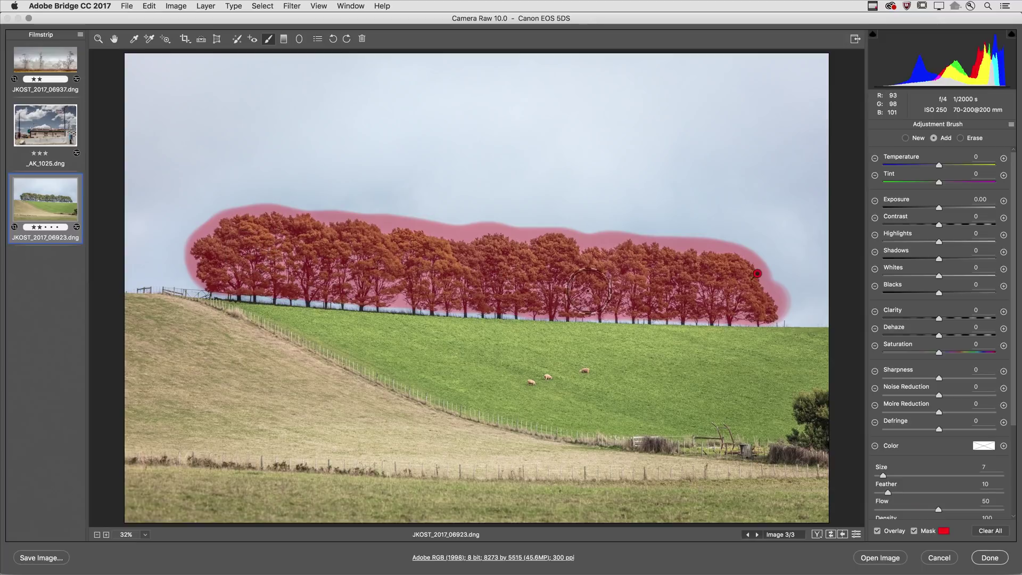
pyautogui.scroll(-5, 952, 350)
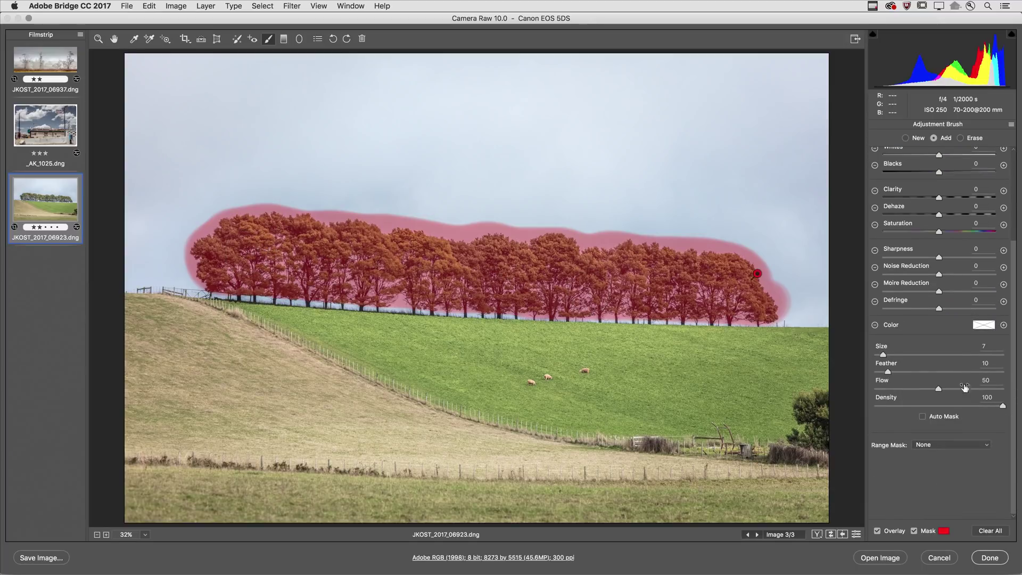
pyautogui.click(977, 445)
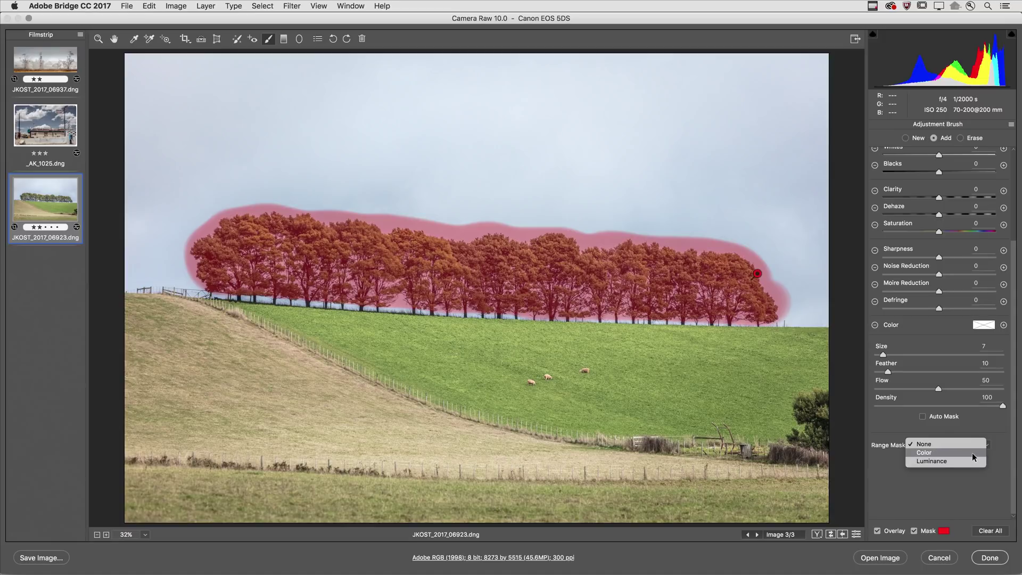
# - Switch the tree mask's Range Mask to Color, sampling tree colours with the eyedropper (Color Range 50)
pyautogui.click(971, 452)
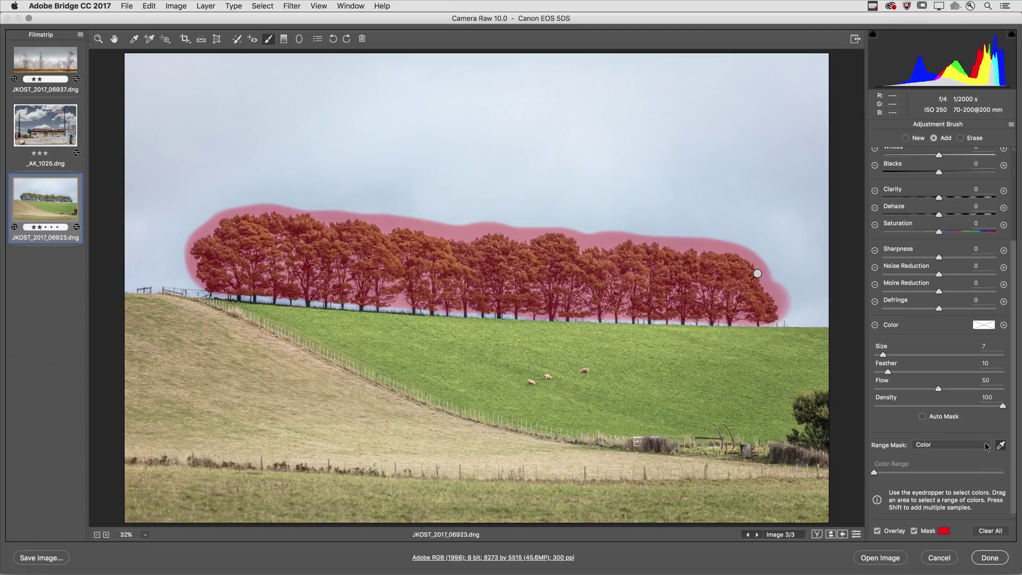
pyautogui.click(1000, 444)
pyautogui.moveTo(453, 248); pyautogui.dragTo(490, 259)
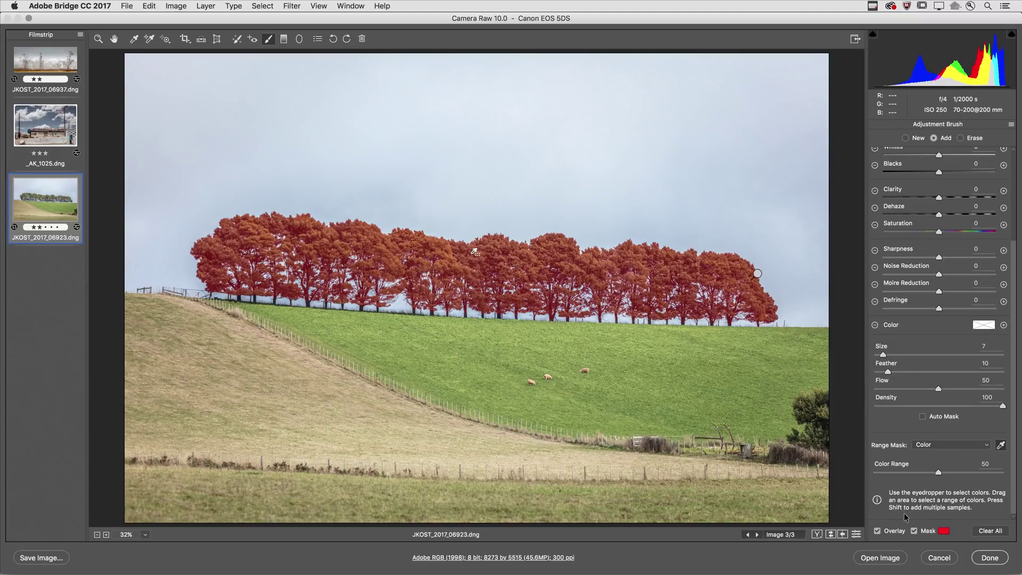
# - Hide the mask overlay and give the tree brush Exposure -0.35 and Temperature +16
pyautogui.click(914, 530)
pyautogui.scroll(2, 939, 325)
pyautogui.scroll(3, 940, 325)
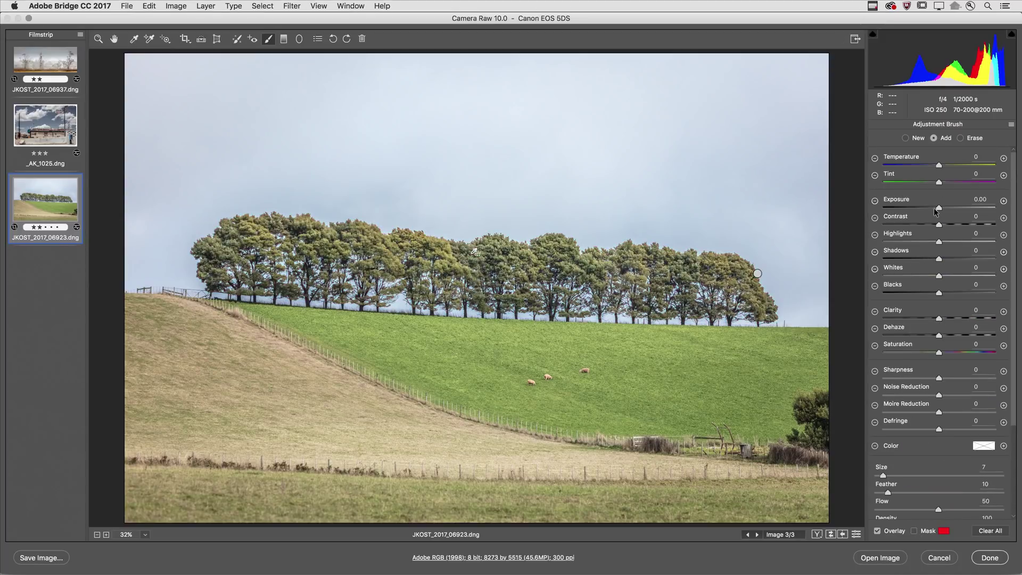
pyautogui.moveTo(938, 211); pyautogui.dragTo(932, 212)
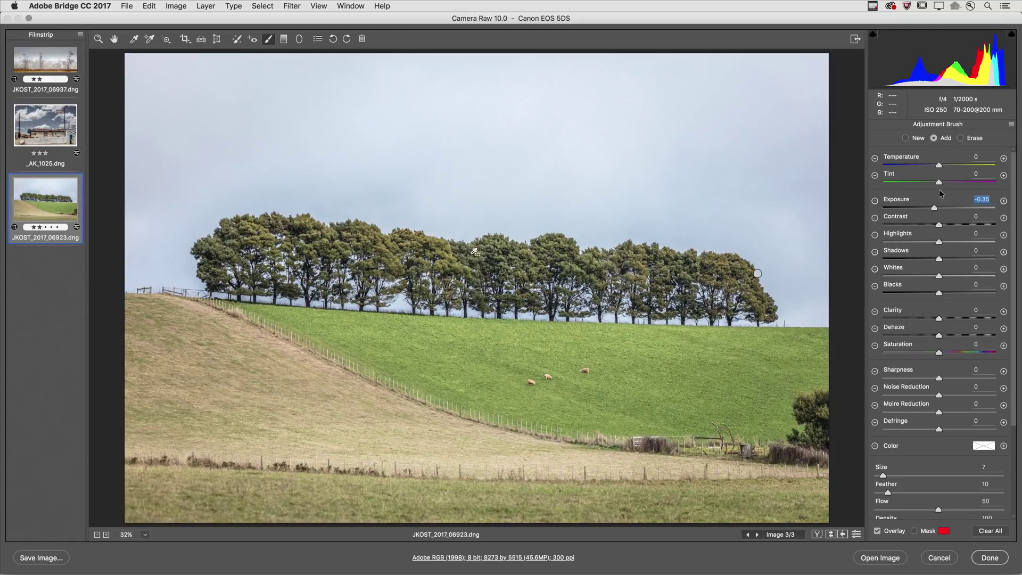
pyautogui.moveTo(938, 170); pyautogui.dragTo(947, 165)
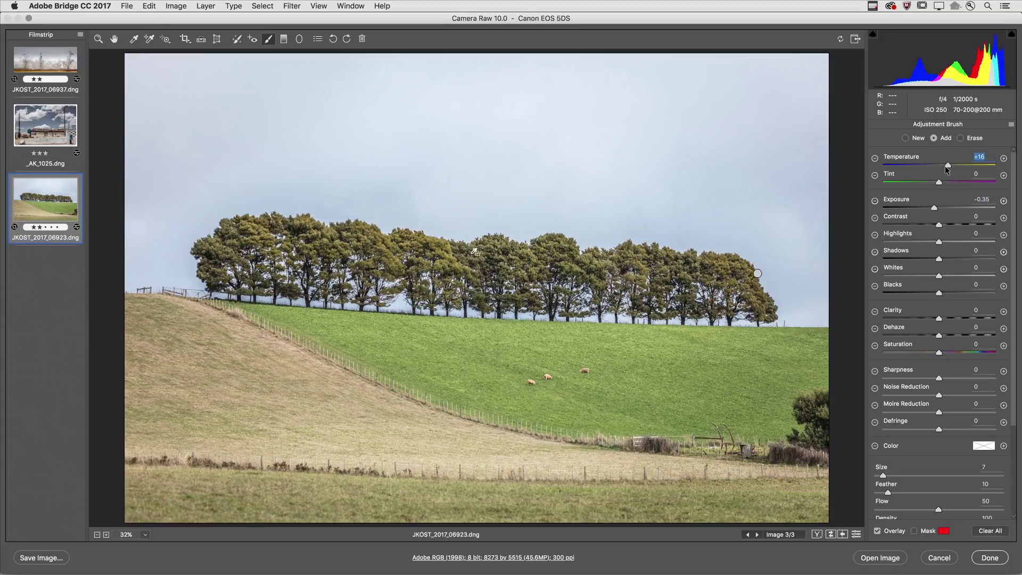